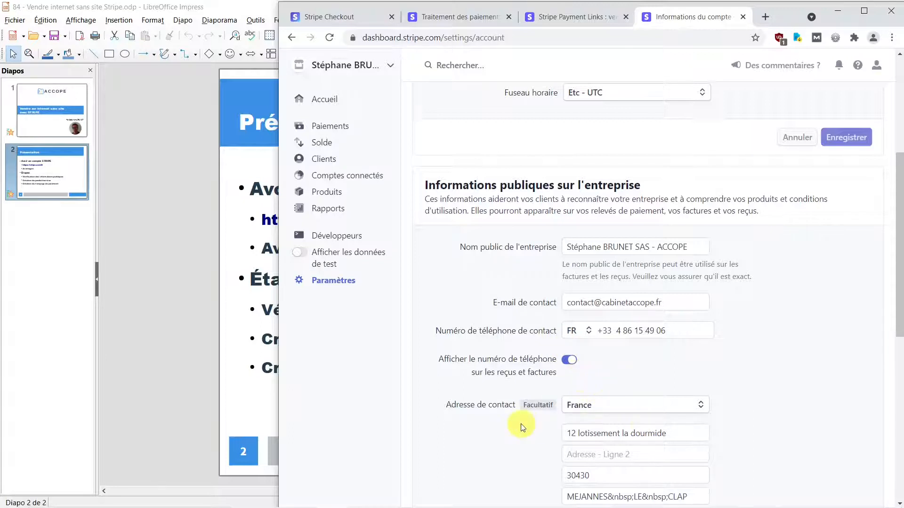
Review the public business information in the account settings, including contact details, bank statement labels and website fields.
scroll(521, 428, down, 3)
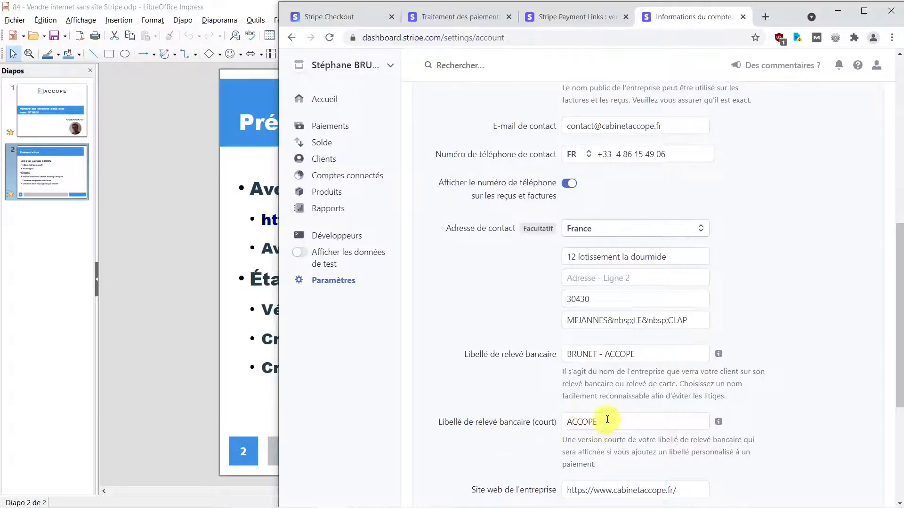
scroll(518, 437, down, 1)
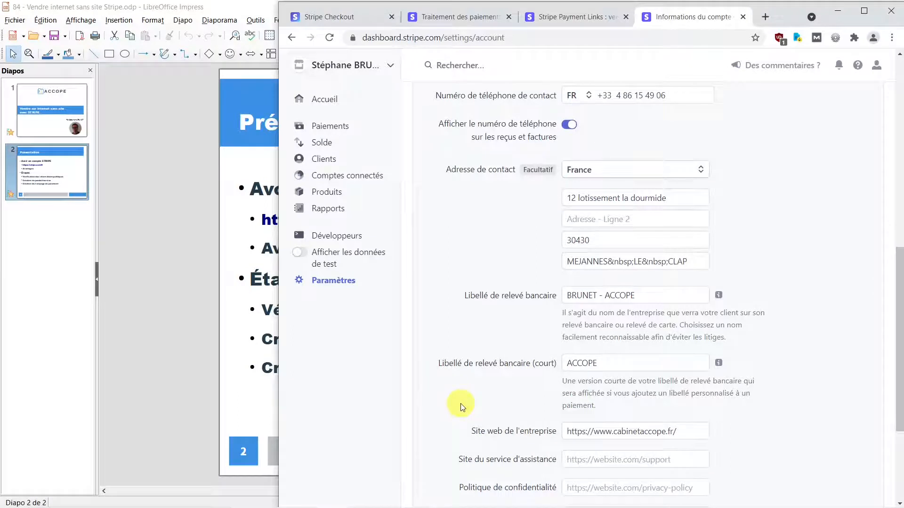
scroll(461, 407, down, 1)
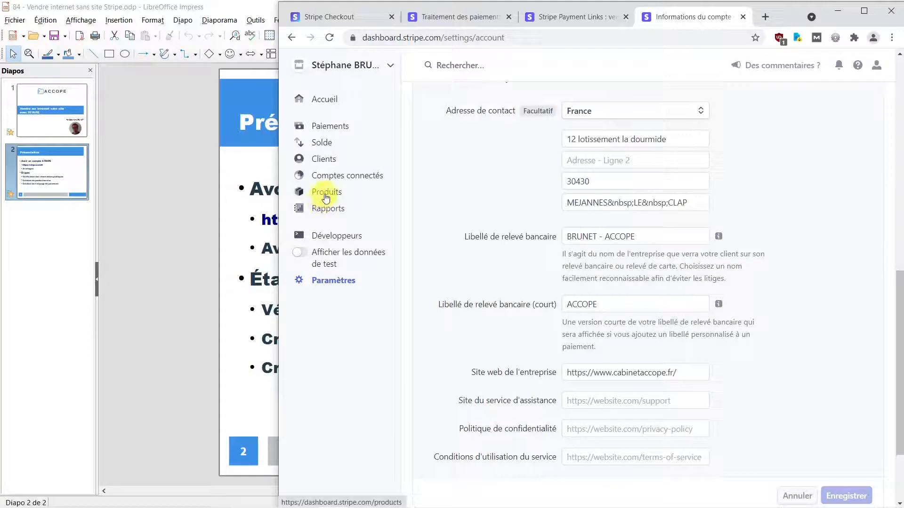
Start adding a new product to the catalogue and bring up the document Pile 27a 12v.odt in LibreOffice Writer.
click(328, 197)
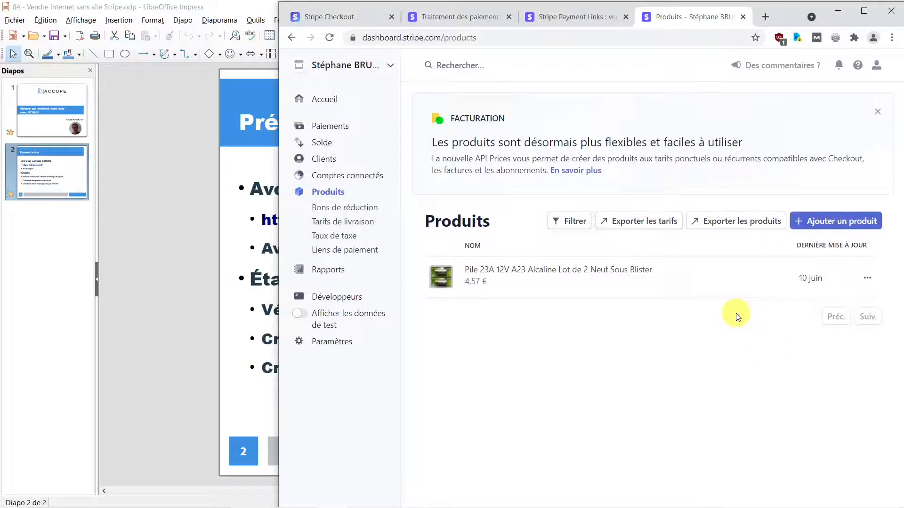
click(835, 225)
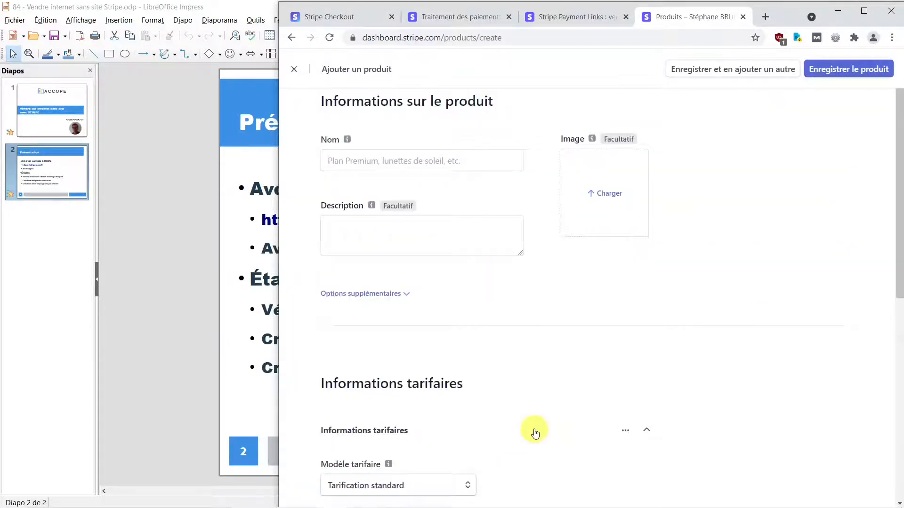
mouse_move(428, 506)
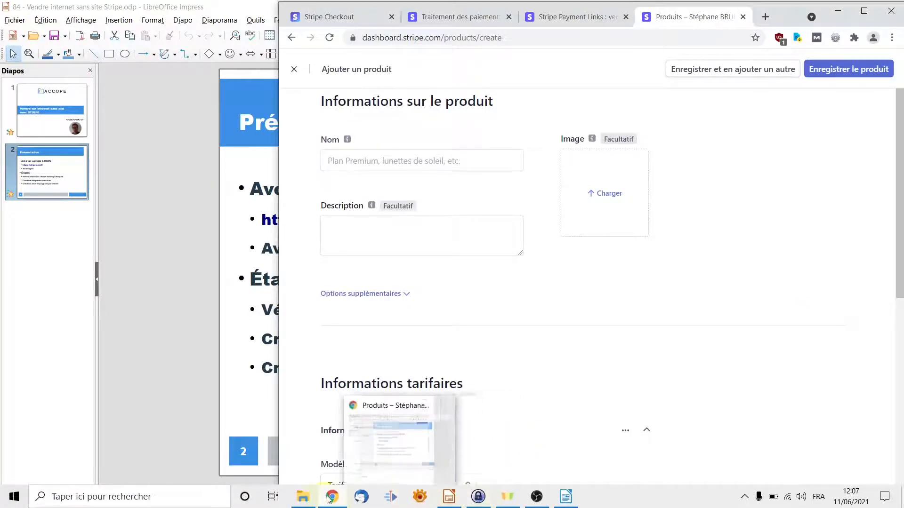
mouse_move(310, 499)
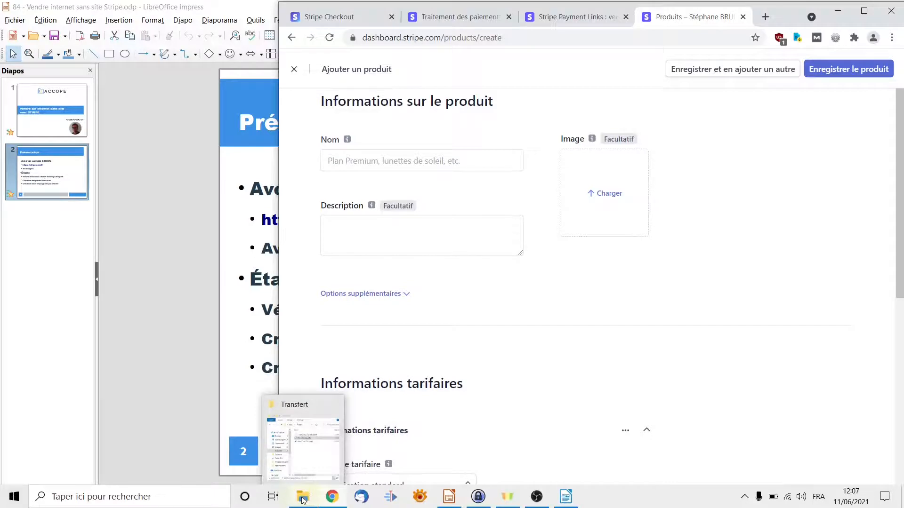
click(303, 498)
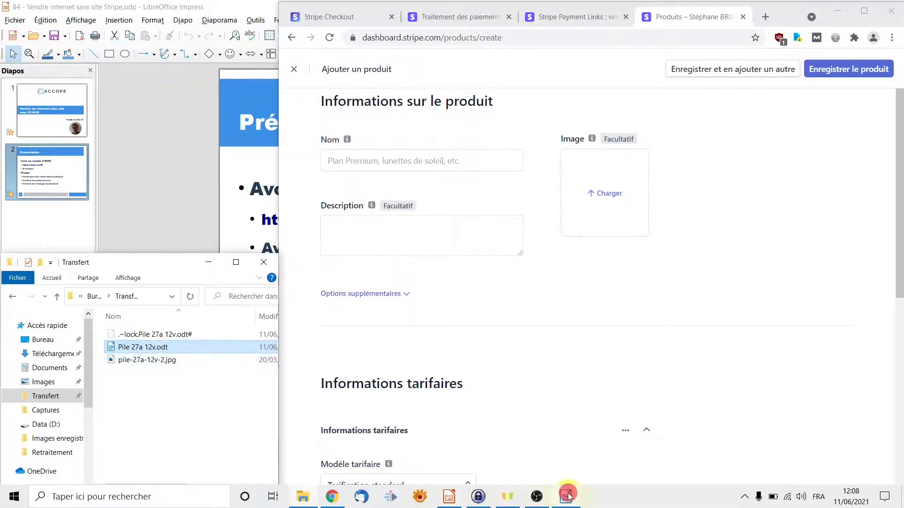
click(560, 502)
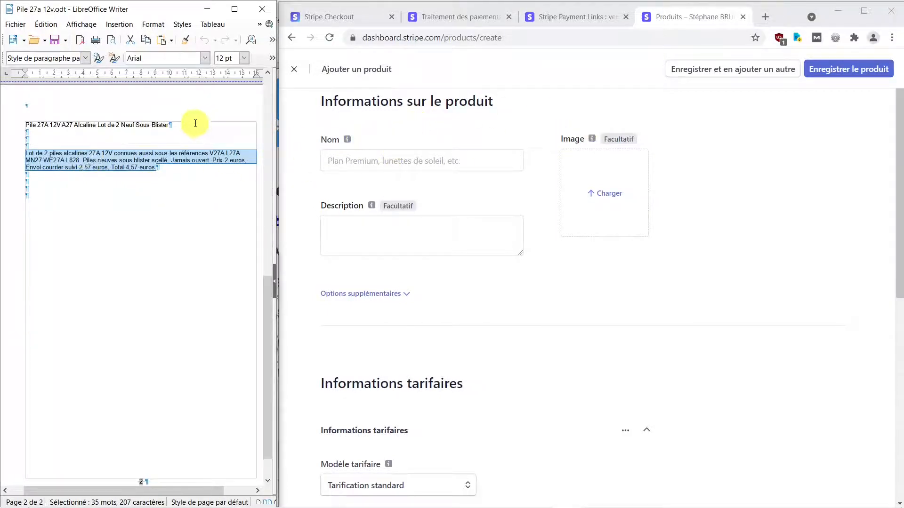
Copy the title "Pile 27A 12V A27 Alcaline Lot de 2 Neuf Sous Blister" from the document into the new product's name.
drag(189, 125, 2, 124)
key(ctrl+c)
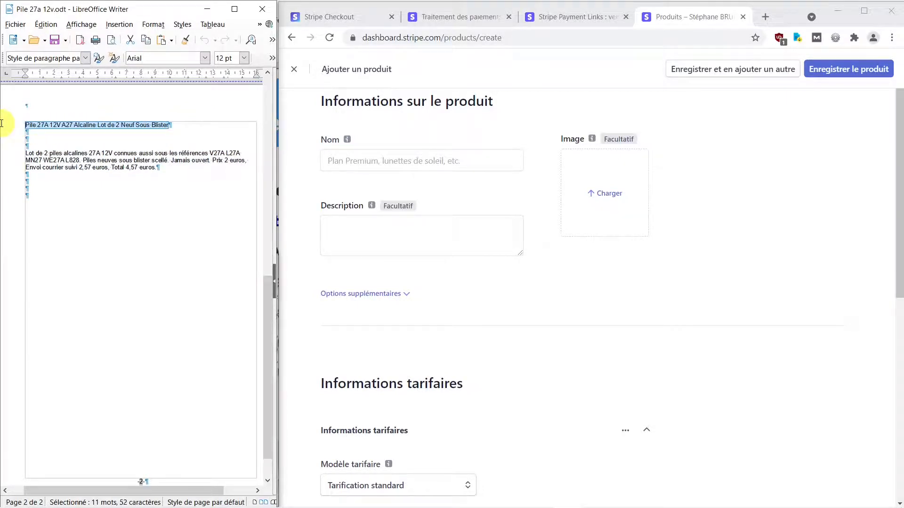
click(360, 160)
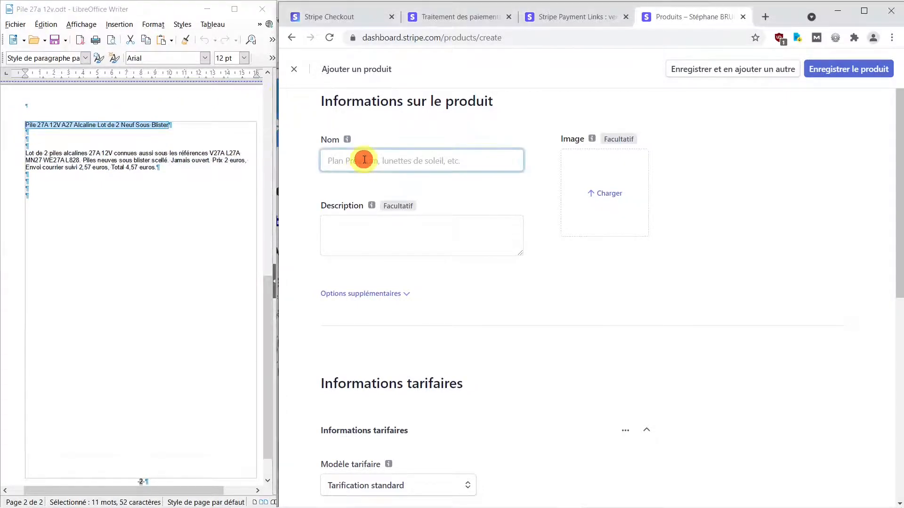
key(ctrl+v)
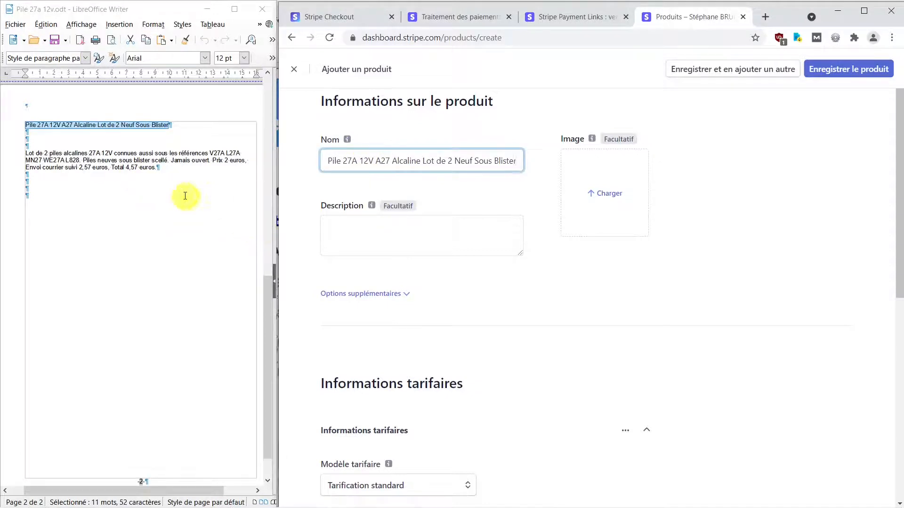
Copy the "Lot de 2 piles alcalines 27A 12V" paragraph into the product description as plain text and enlarge the description box to show it all.
mouse_move(171, 171)
mouse_down()
mouse_move(24, 153)
mouse_move(161, 166)
mouse_up()
key(ctrl+c)
click(369, 225)
right_click(372, 224)
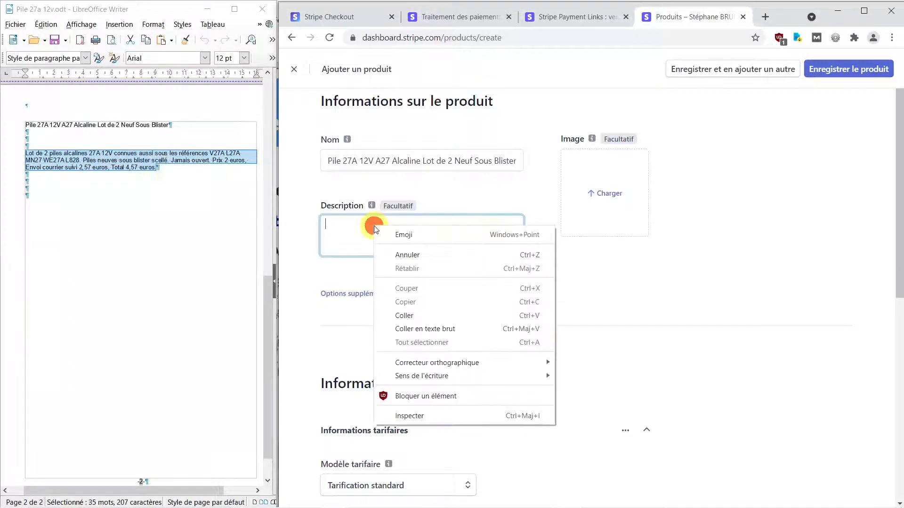
click(425, 328)
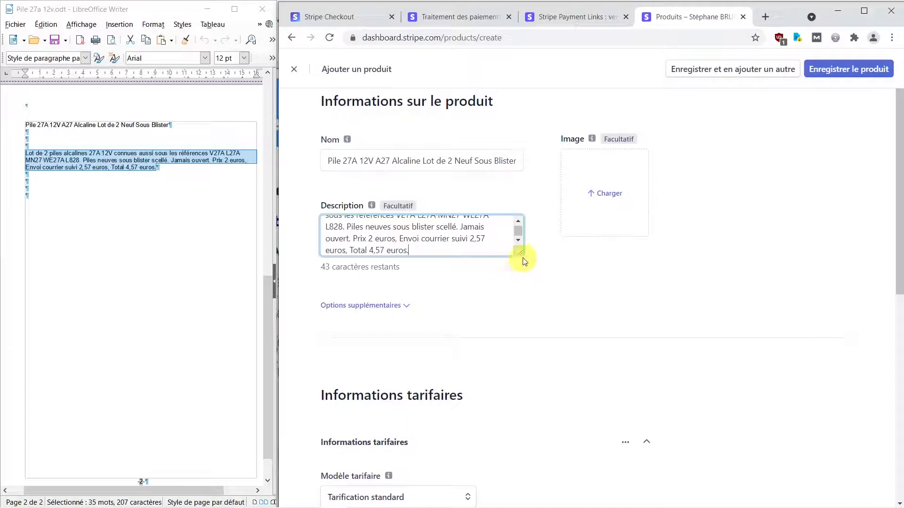
drag(520, 255, 520, 295)
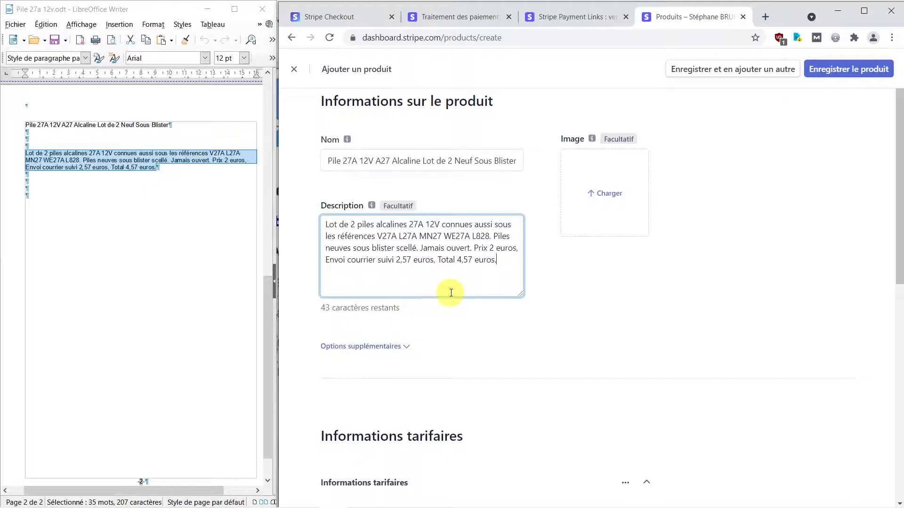
Upload pile-27a-12v-2.jpg from the Transfert folder as the product image and expand the product's additional options.
click(604, 194)
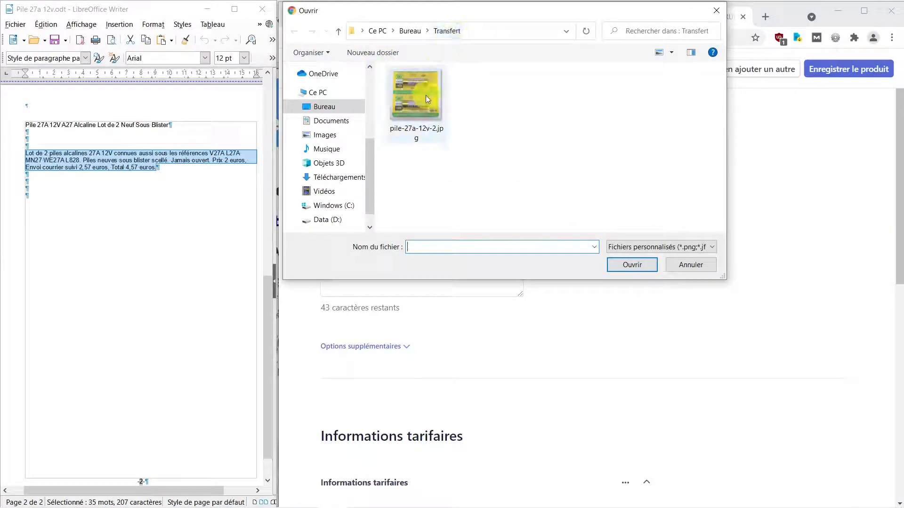
click(422, 100)
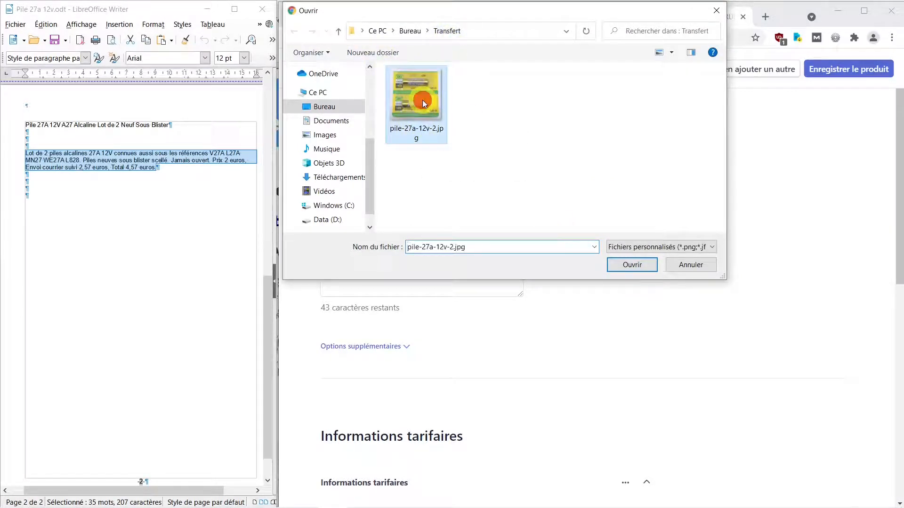
click(639, 269)
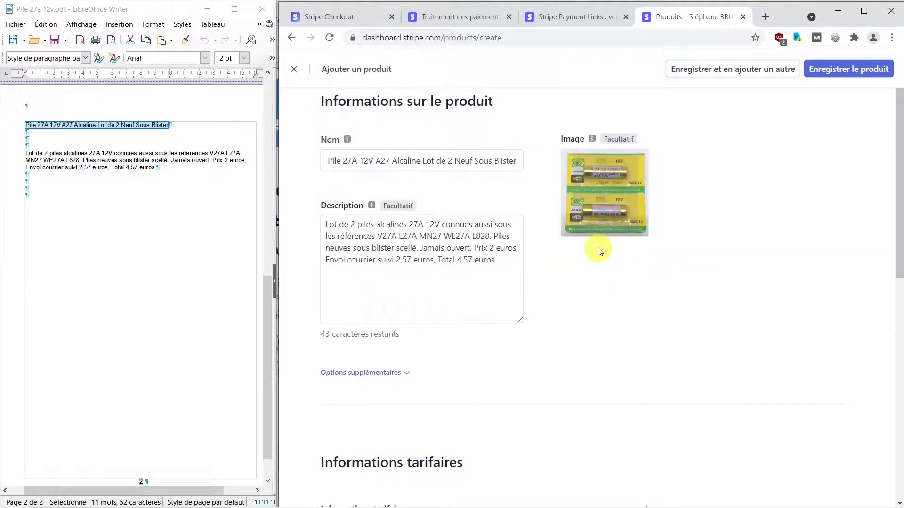
click(400, 379)
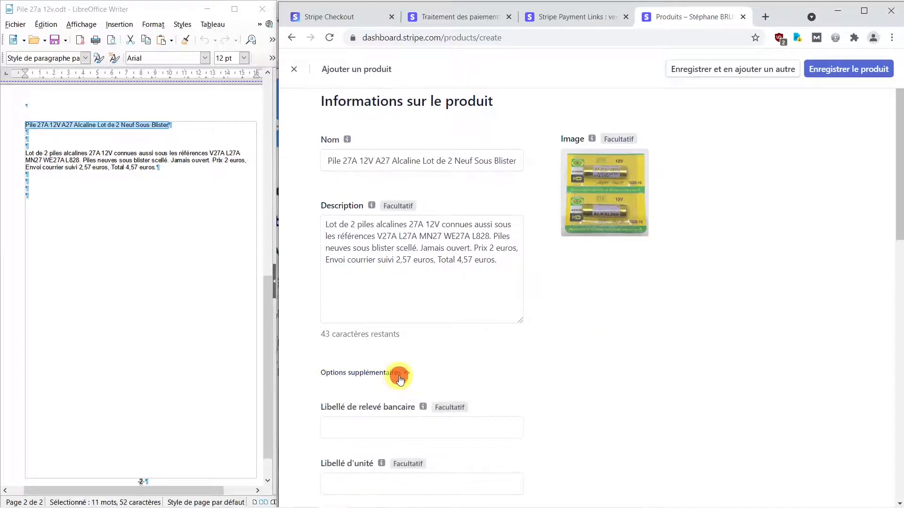
scroll(400, 380, down, 3)
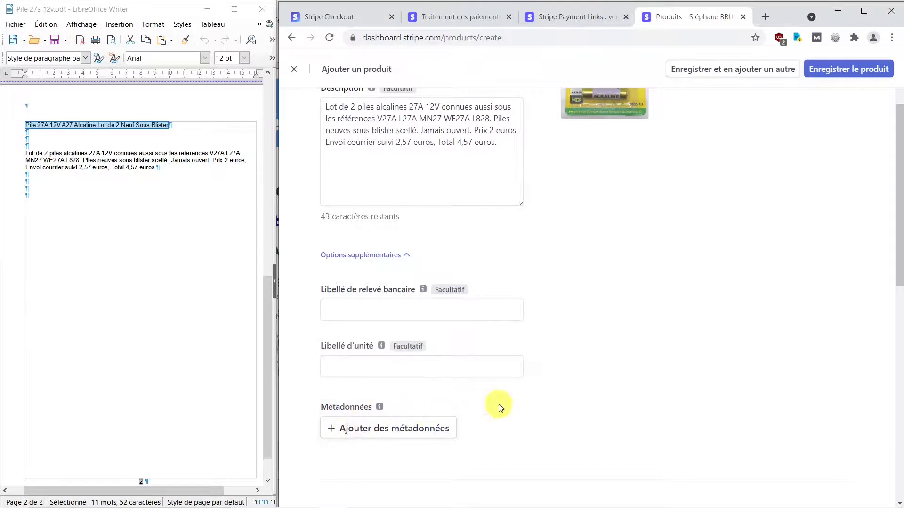
Set the product's price to 4,57 EUR and make it a one-time (Ponctuel) charge.
scroll(498, 406, down, 5)
scroll(500, 407, down, 2)
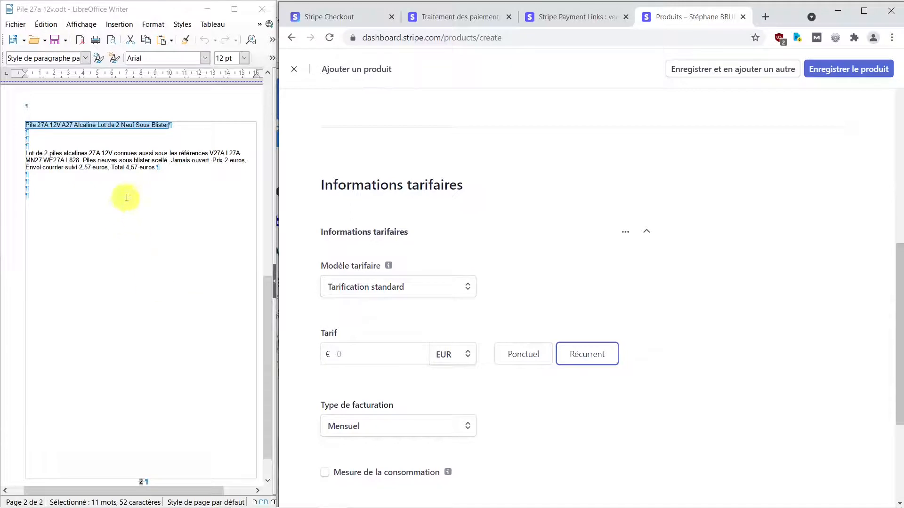
click(383, 353)
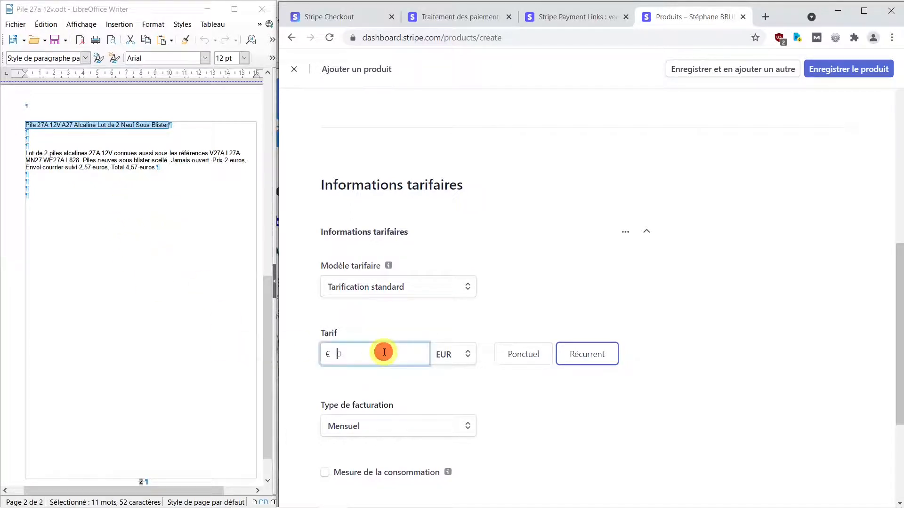
text(4,57)
key(Tab)
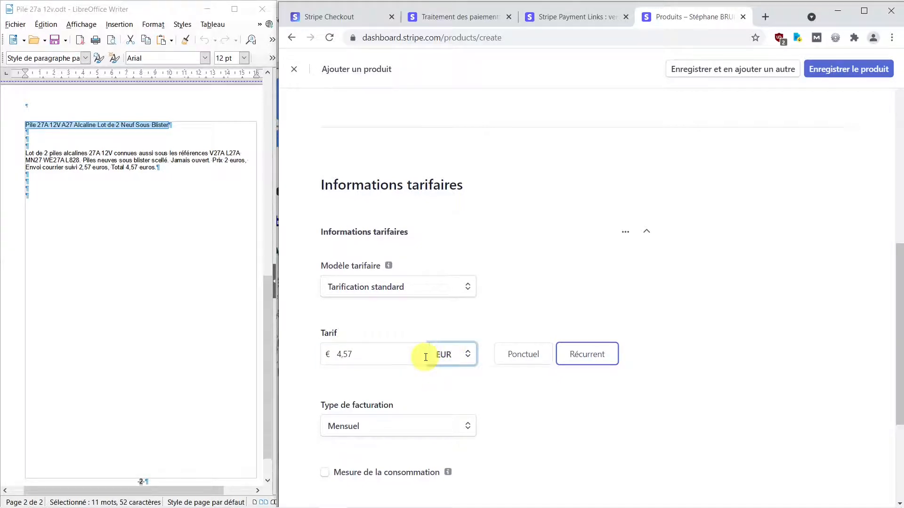
click(526, 360)
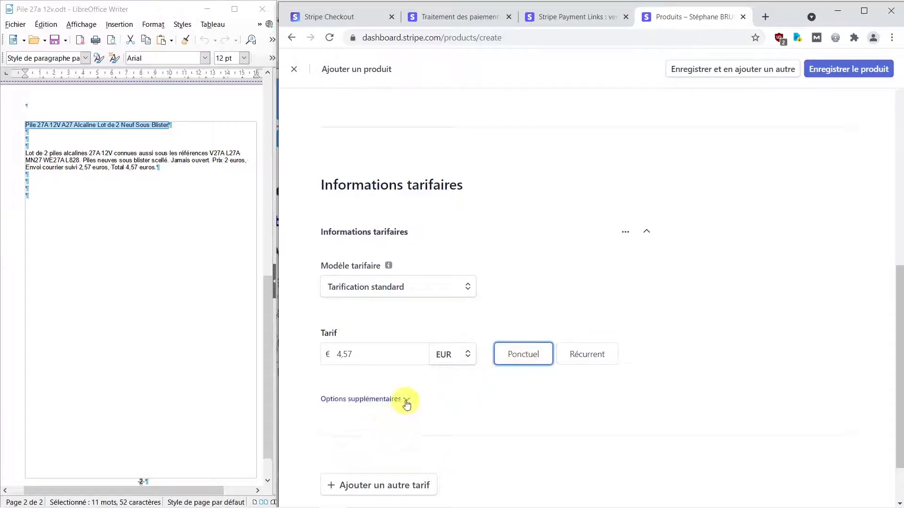
Expand the price's additional options and enter 20210611 as the price description.
click(406, 400)
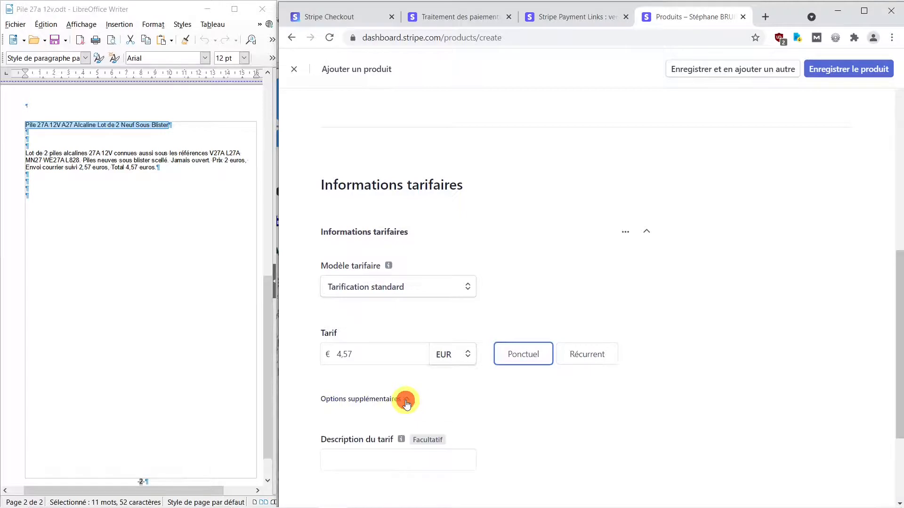
scroll(423, 403, down, 2)
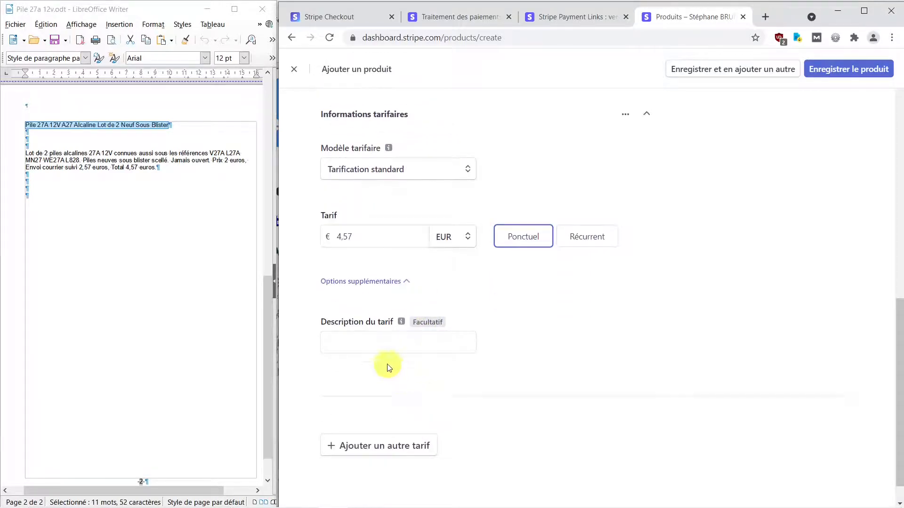
click(357, 344)
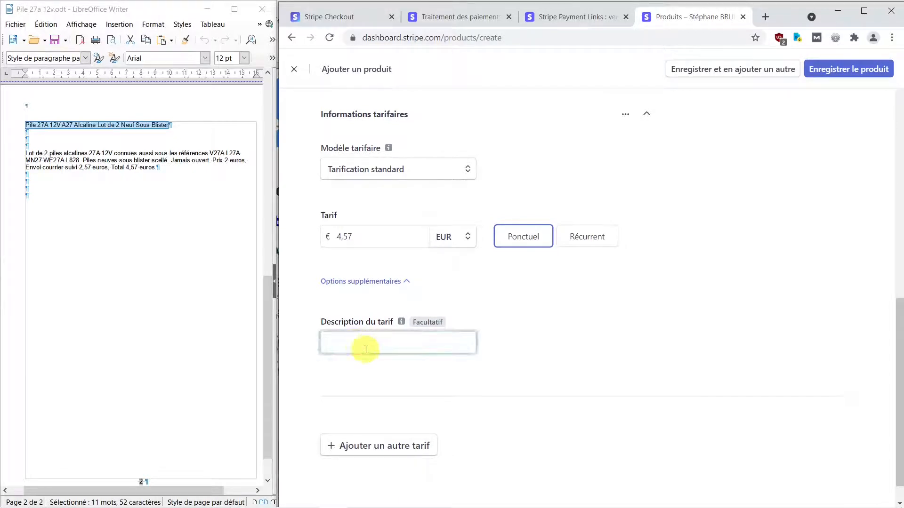
text(202106)
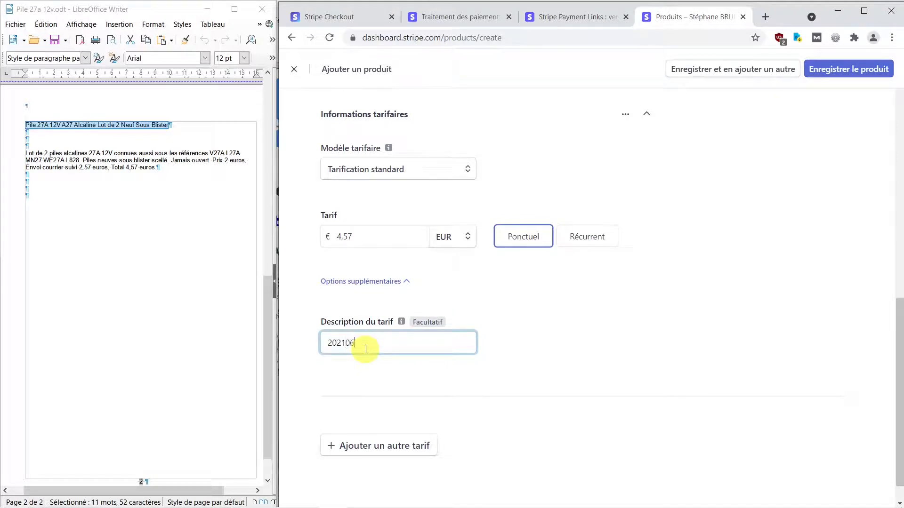
text(11)
click(530, 379)
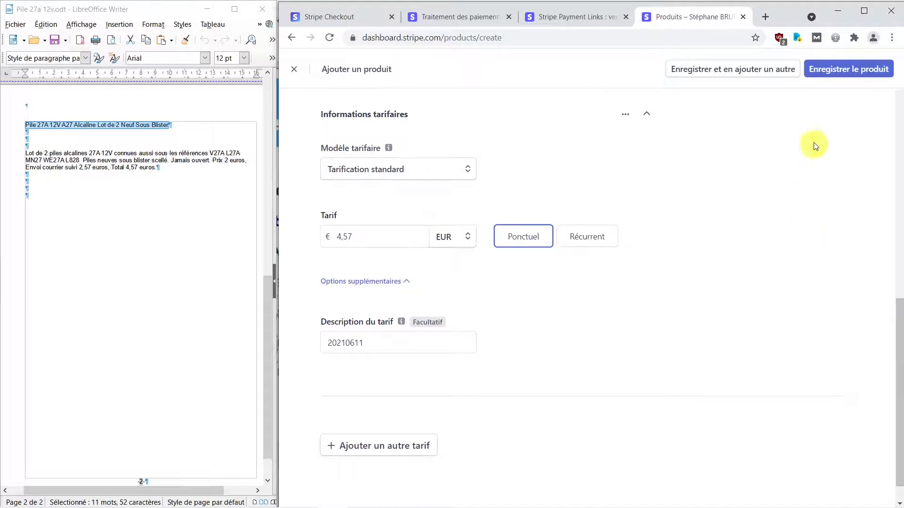
Check the product information and pricing entries once more and save the new product.
scroll(725, 324, up, 3)
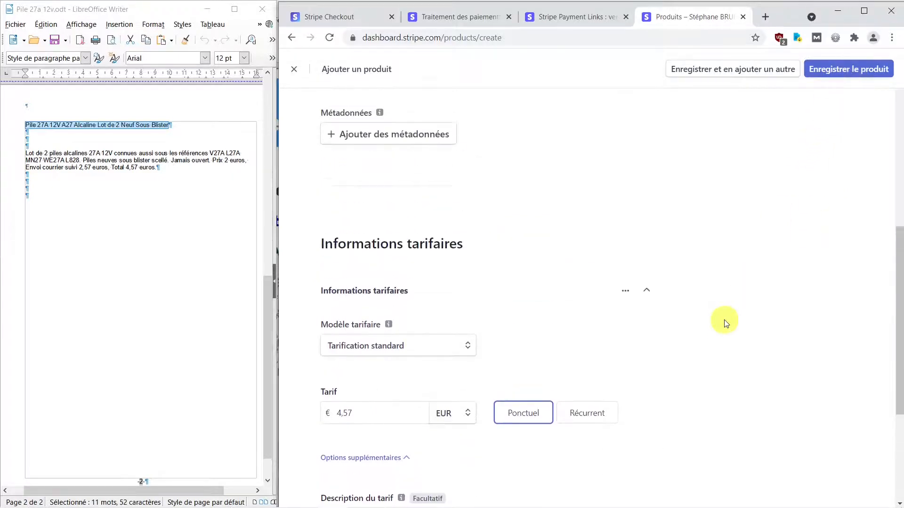
scroll(725, 323, up, 8)
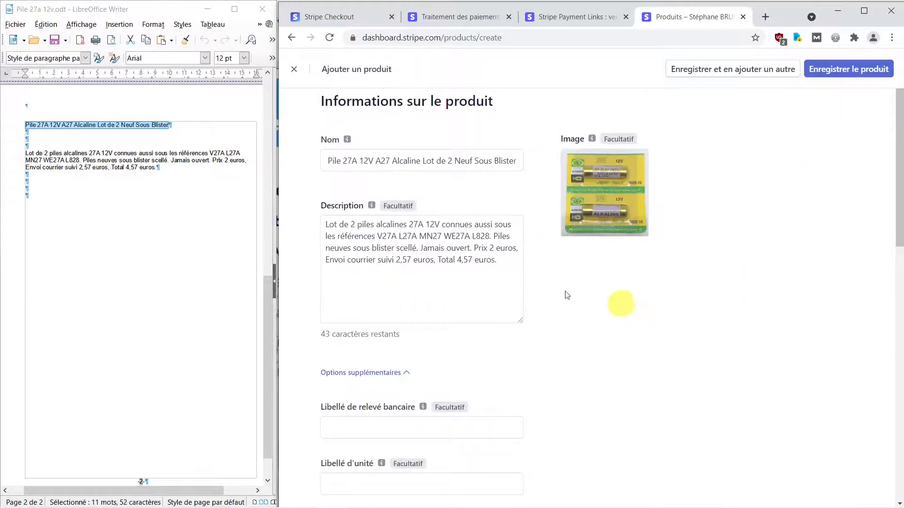
mouse_move(595, 234)
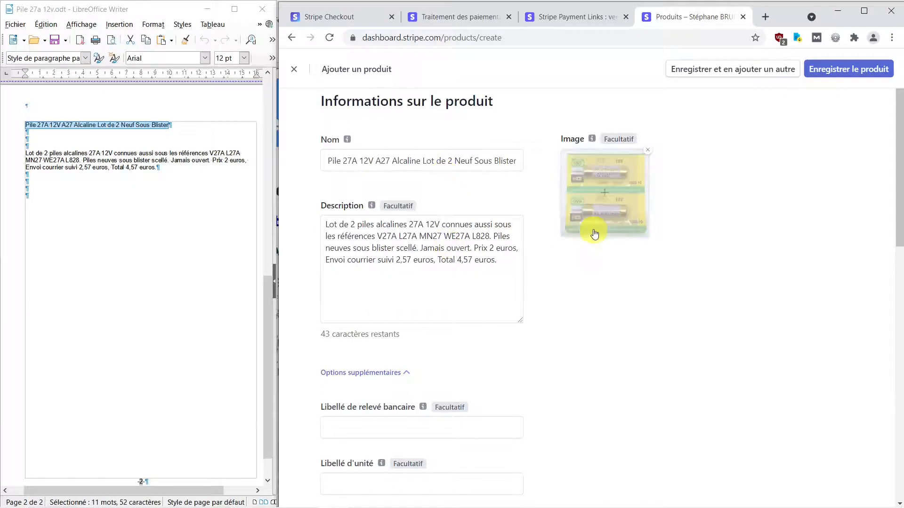
scroll(615, 395, down, 8)
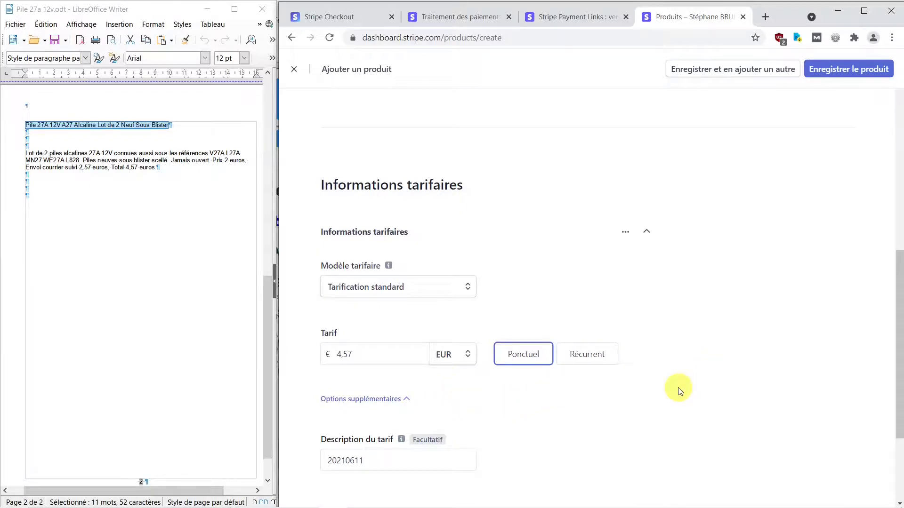
click(847, 70)
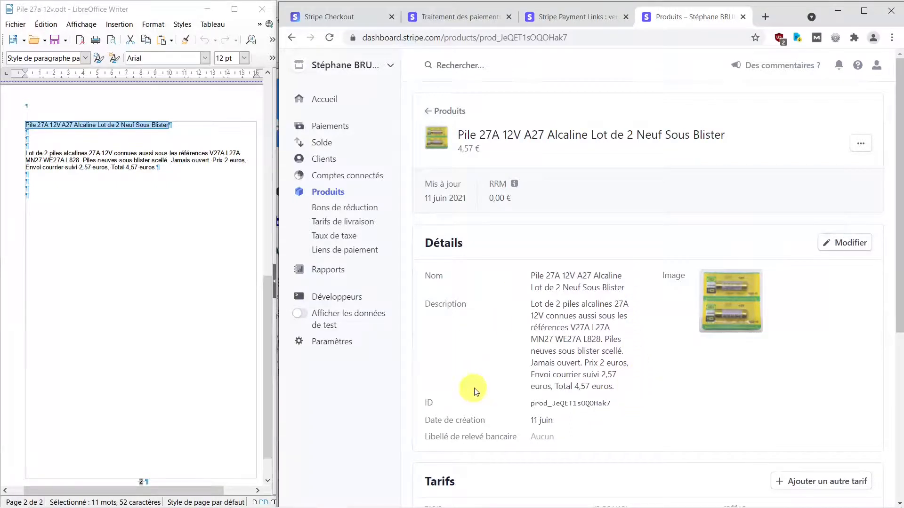
Start a new payment link for Pile 27A 12V A27 Alcaline Lot de 2 Neuf Sous Blister, using its 4,57 € price described as 20210611.
click(330, 254)
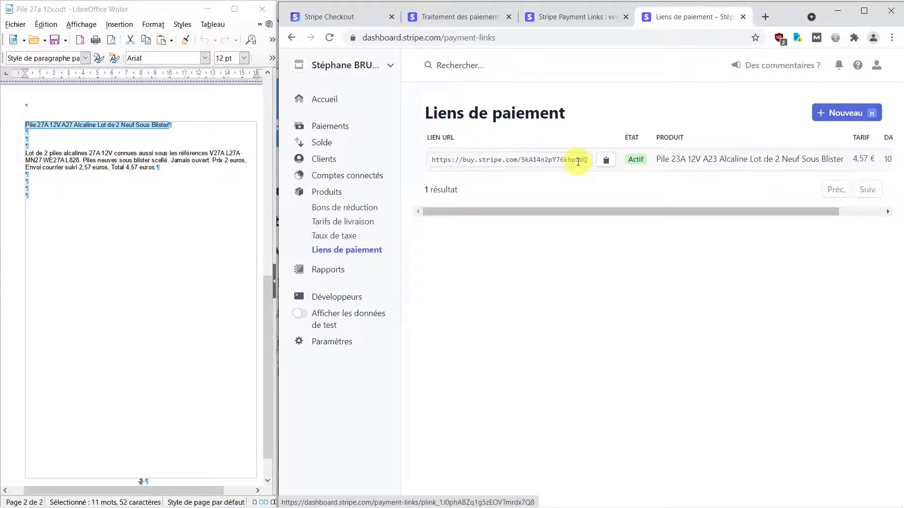
click(848, 117)
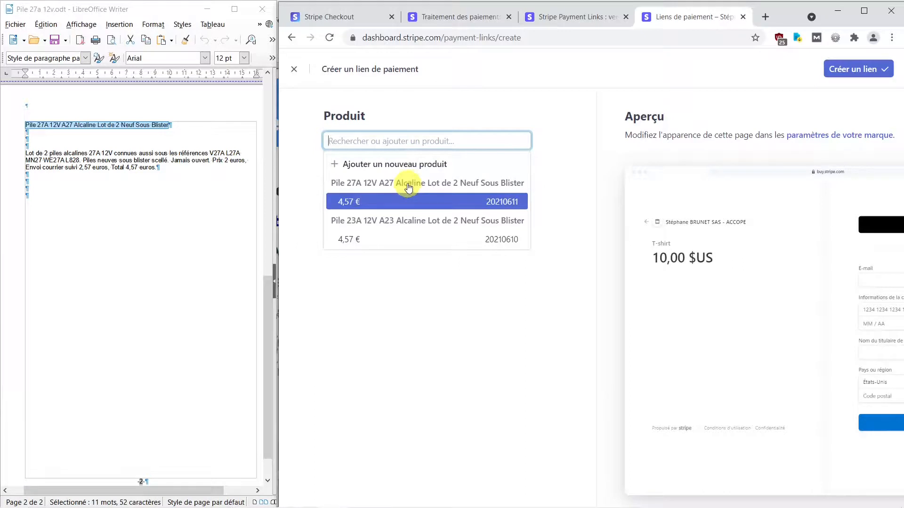
click(355, 204)
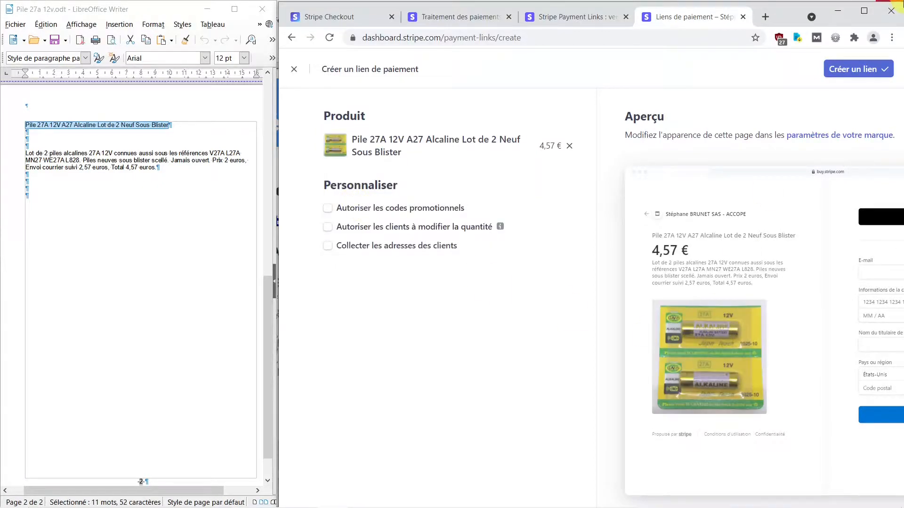
click(864, 11)
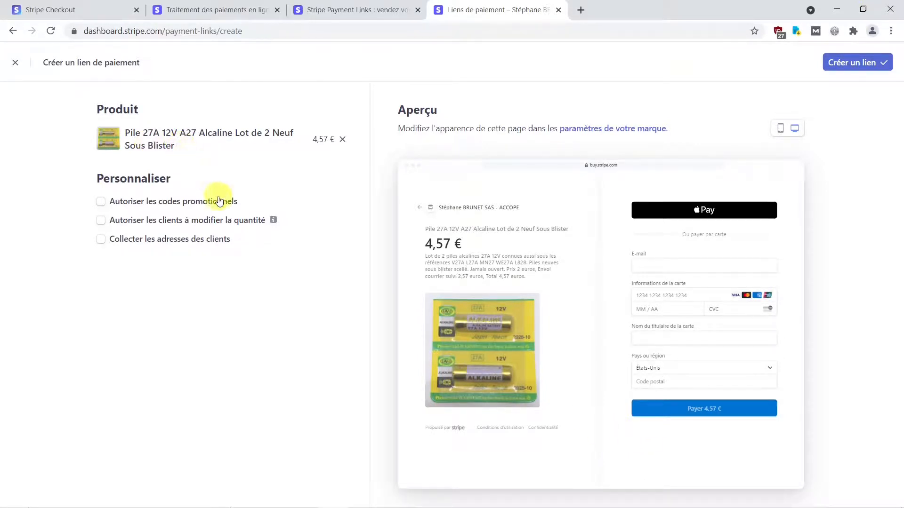
Have the link collect customers' billing and shipping addresses with France as the only delivery country, and create the link.
click(101, 240)
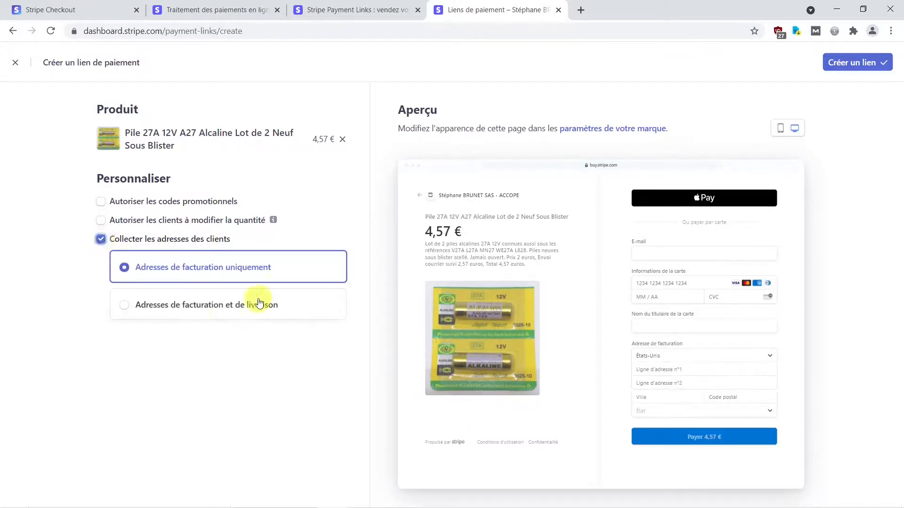
click(125, 307)
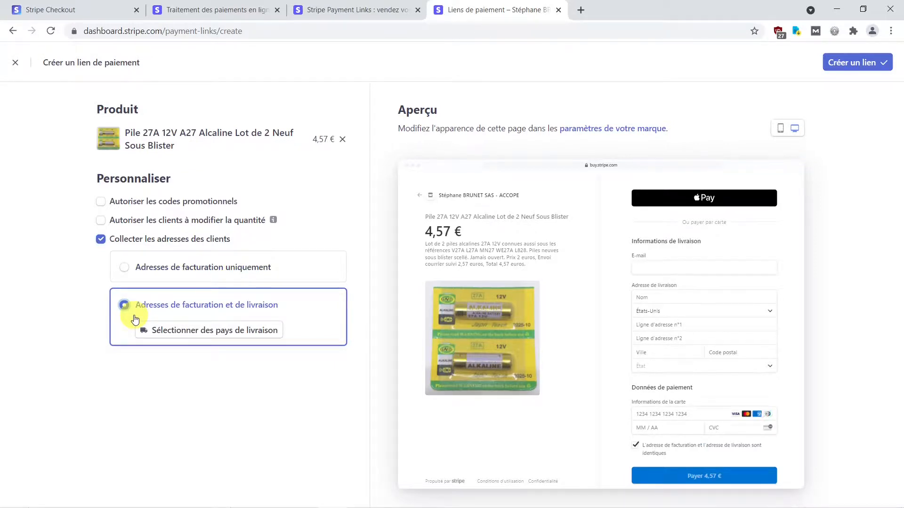
click(208, 335)
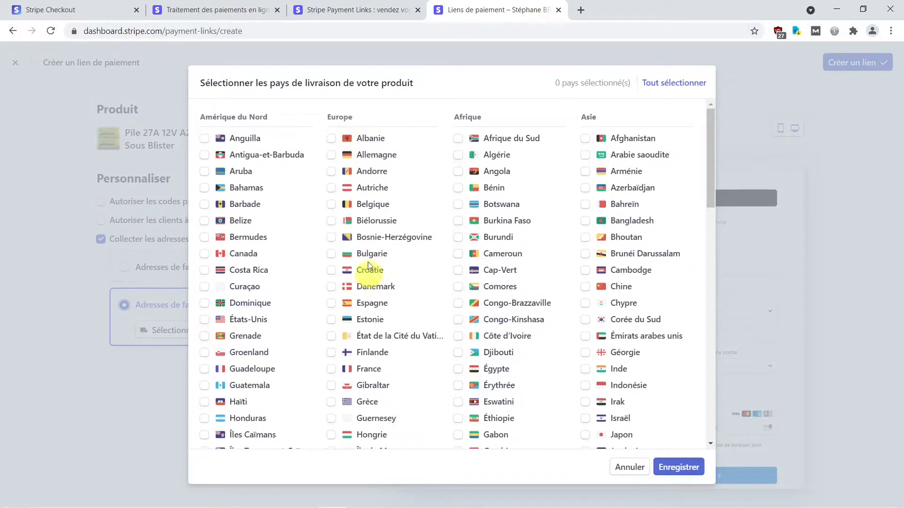
click(334, 370)
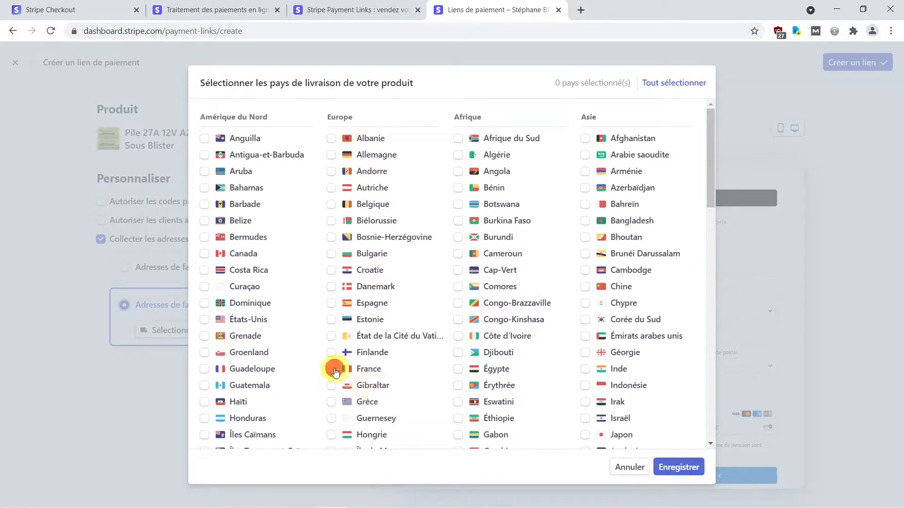
click(677, 468)
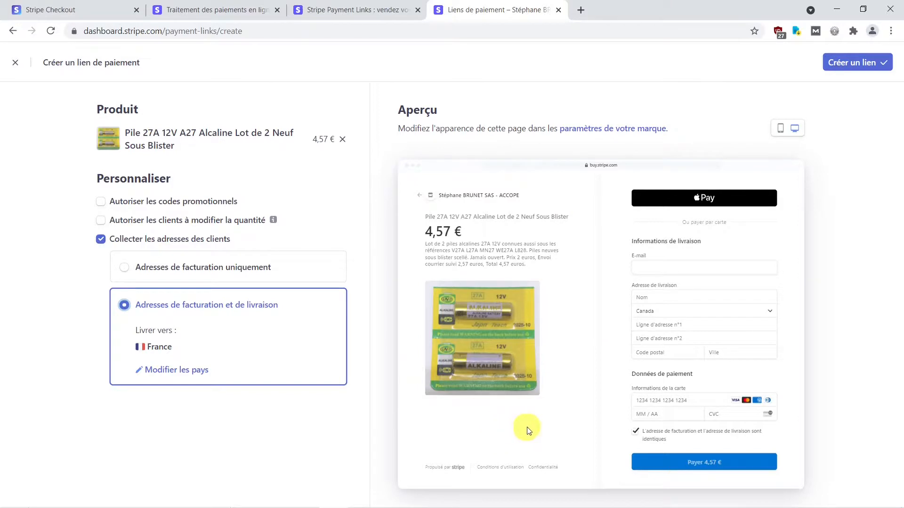
click(861, 64)
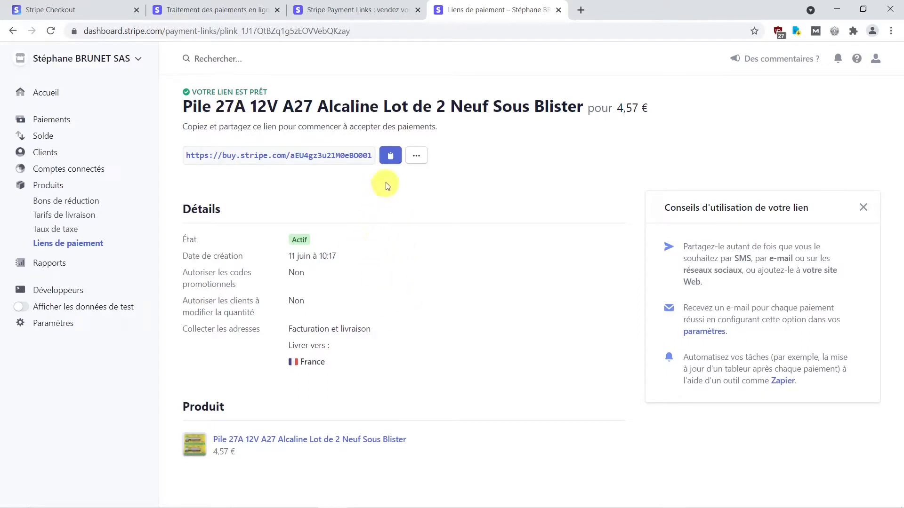
Copy the new payment link's URL and open it in a new browser tab to view the checkout page.
click(391, 160)
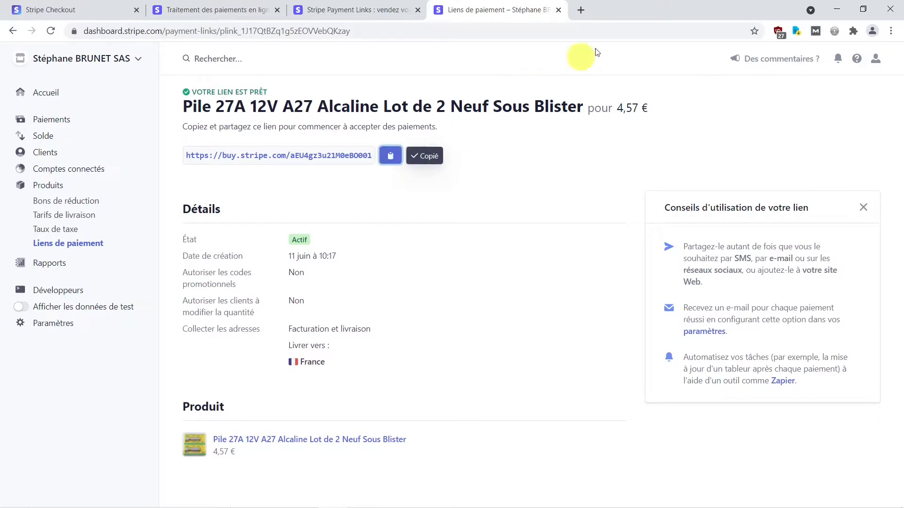
click(580, 10)
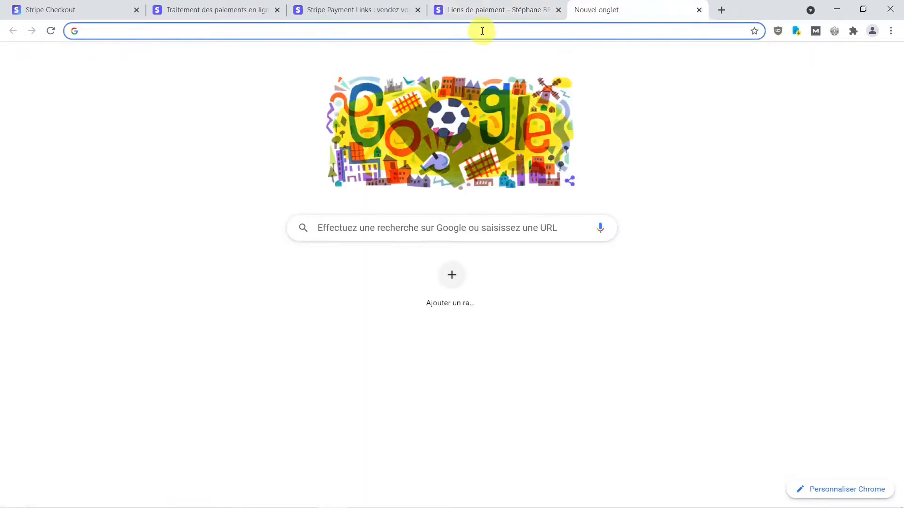
key(ctrl+v)
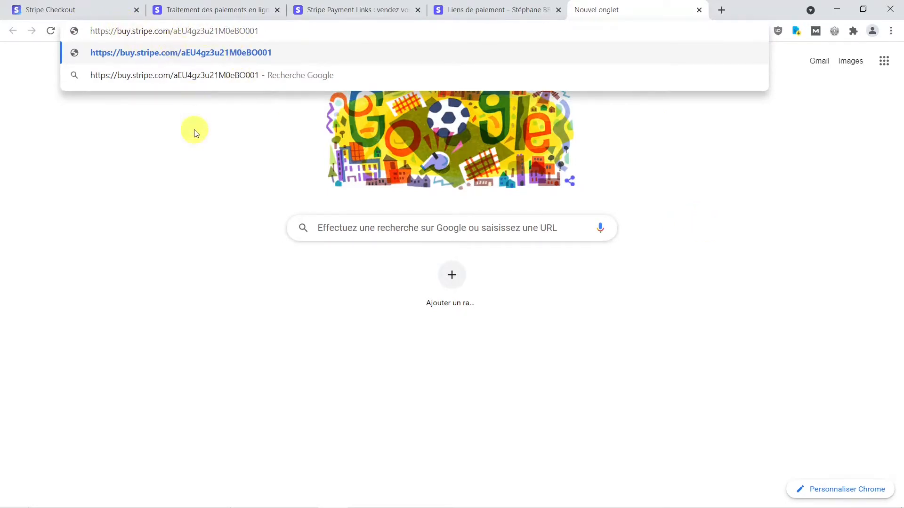
key(Return)
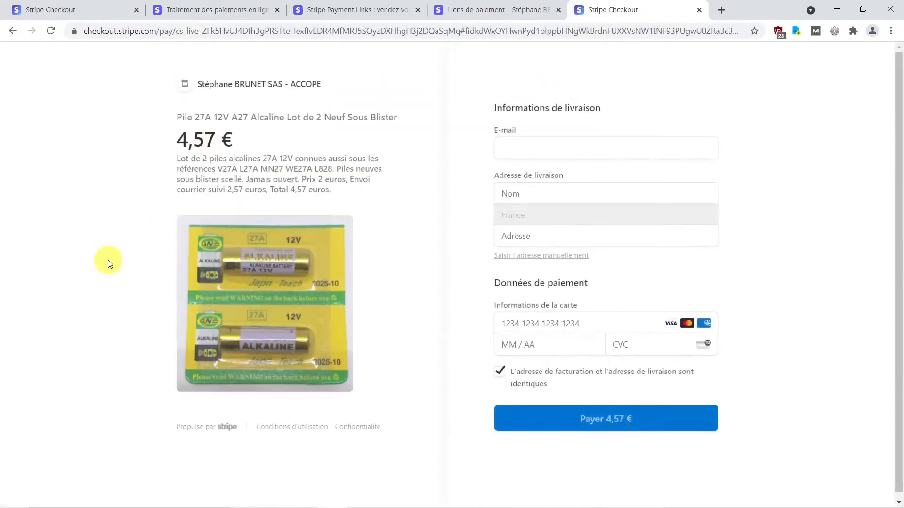